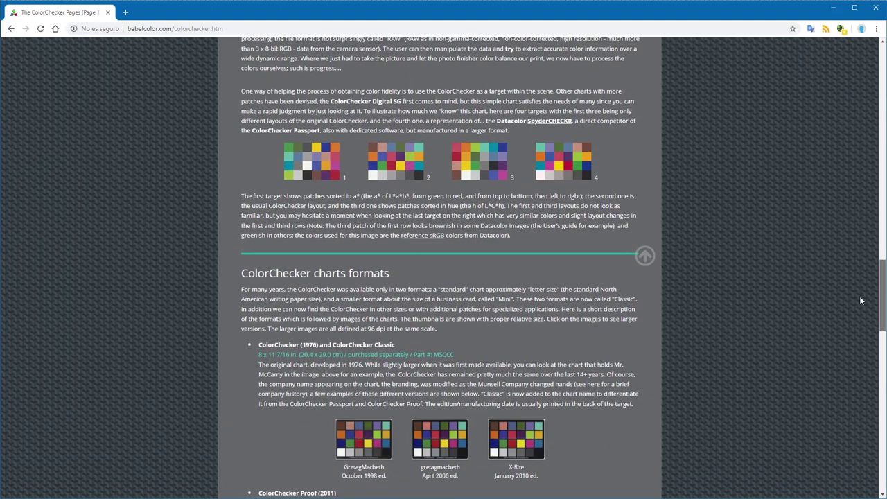
Step: Look through the ColorChecker charts formats section, from the Classic edition down past the Passport and Classic Mini versions
{"action": "scroll", "coordinate": [859, 300], "scroll_direction": "down", "scroll_amount": 5}
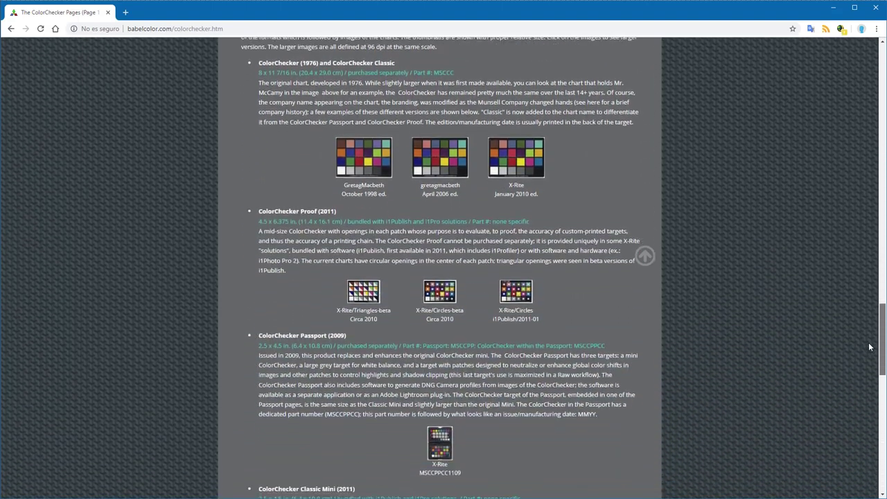
{"action": "left_click_drag", "start_coordinate": [877, 364], "coordinate": [874, 462]}
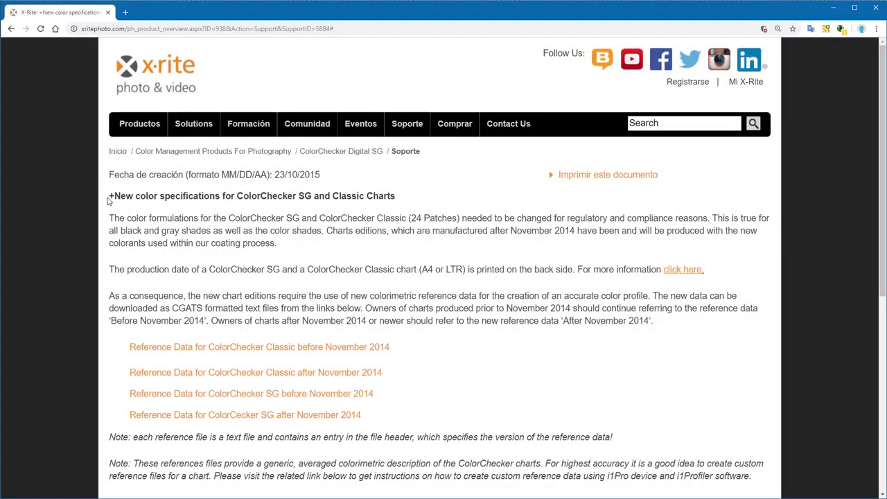
Step: Download the Reference Data for ColorChecker Classic after November 2014 from the X-Rite support page and open the zip
{"action": "left_click_drag", "start_coordinate": [110, 196], "coordinate": [400, 201]}
{"action": "left_click", "coordinate": [444, 199]}
{"action": "scroll", "coordinate": [447, 201], "scroll_direction": "down", "scroll_amount": 2}
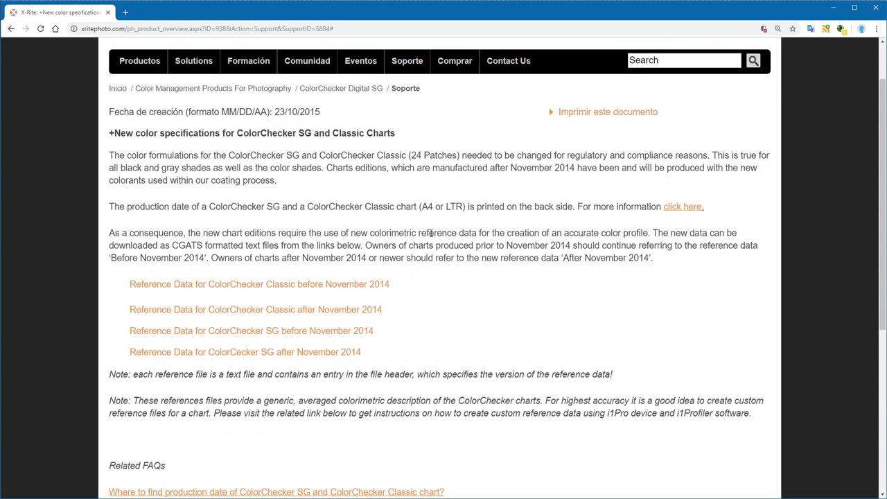
{"action": "left_click", "coordinate": [301, 317]}
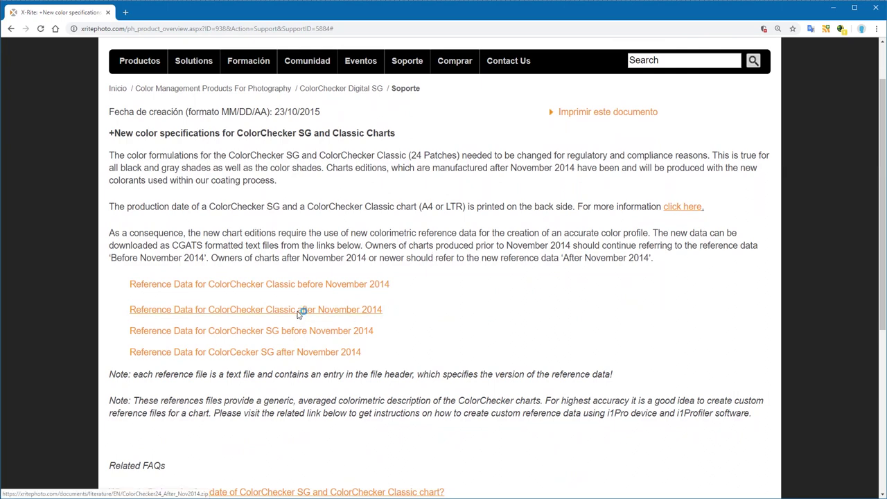
{"action": "left_click", "coordinate": [458, 311]}
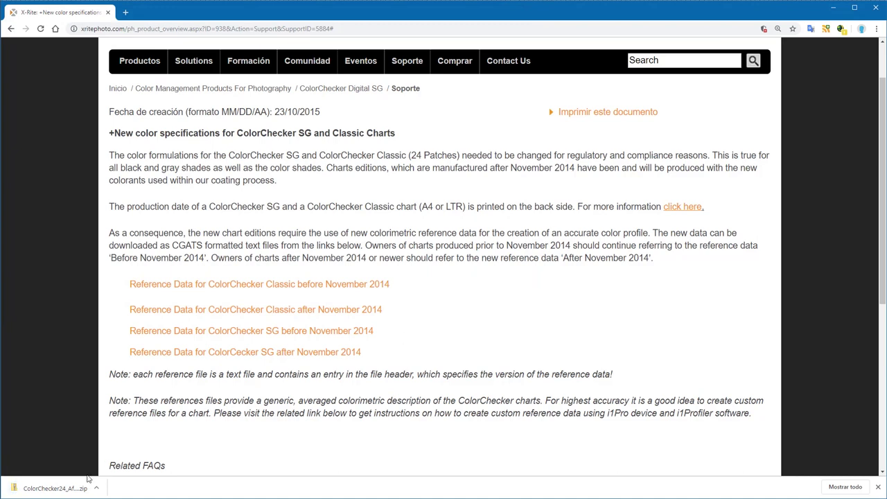
{"action": "left_click", "coordinate": [69, 488]}
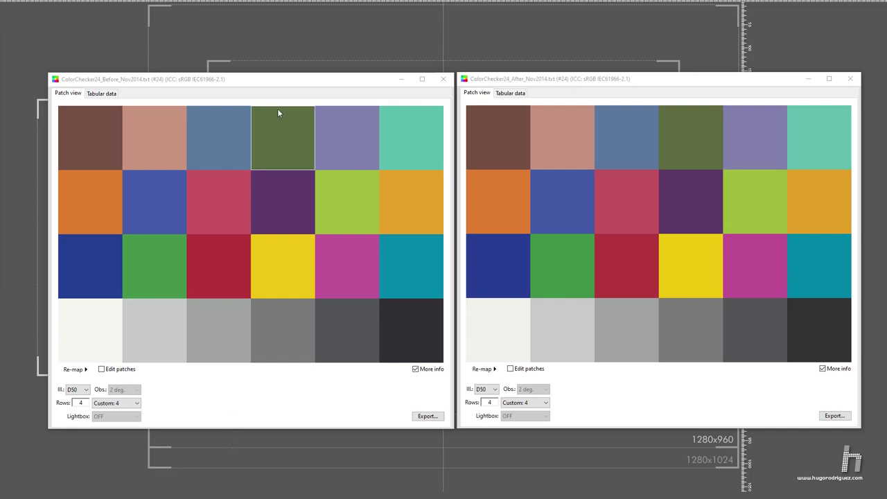
Step: Compare the before and after November 2014 charts in PatchTool and inspect the CIEDE2000 differences of individual third-row patches
{"action": "left_click", "coordinate": [282, 78]}
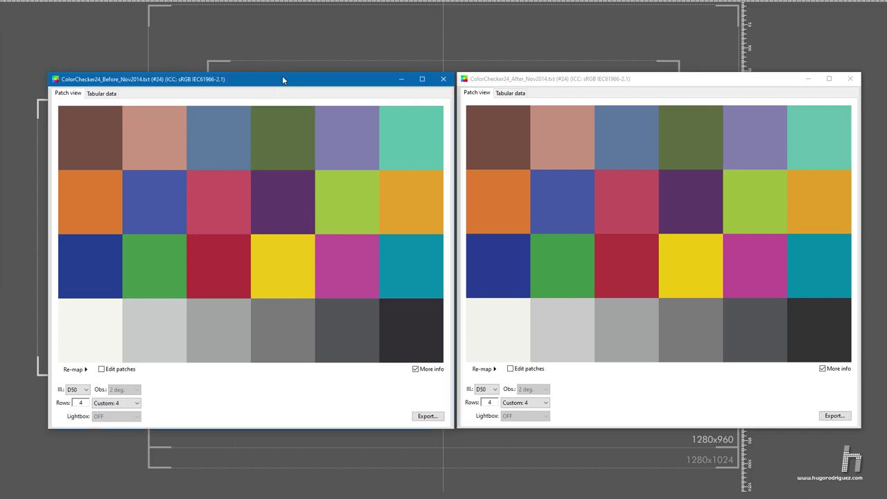
{"action": "left_click", "coordinate": [650, 82]}
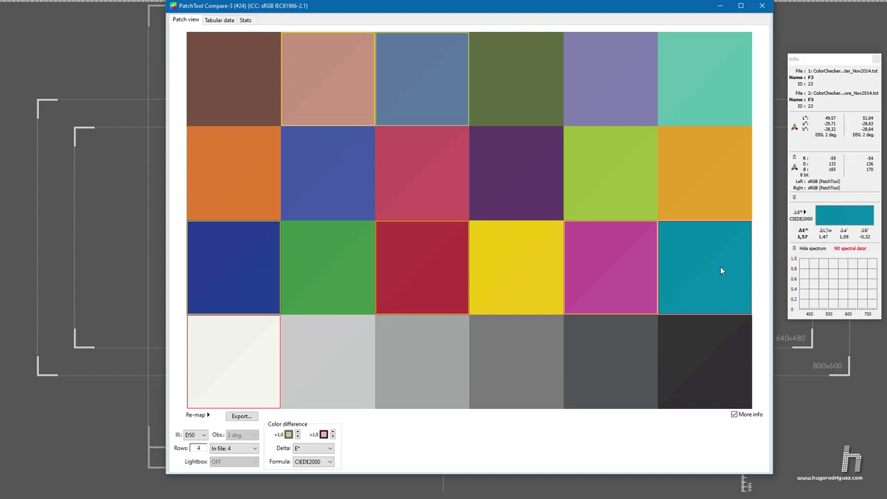
{"action": "mouse_move", "coordinate": [619, 263]}
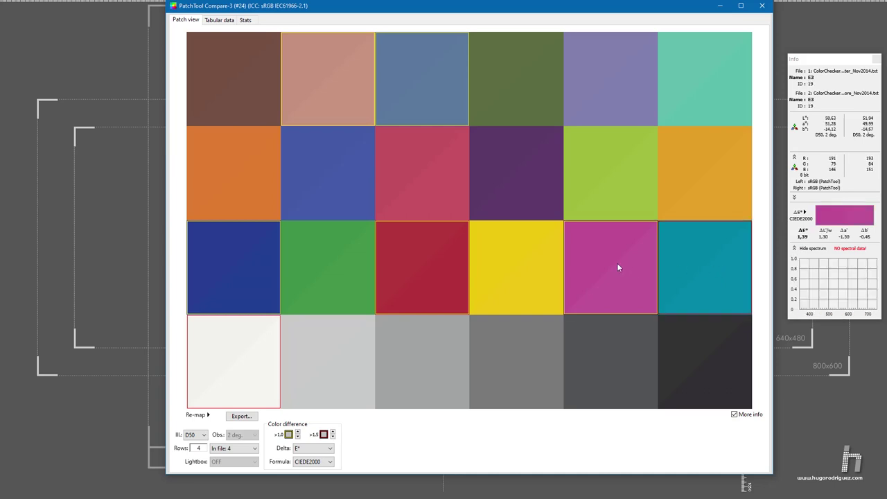
{"action": "mouse_move", "coordinate": [454, 260]}
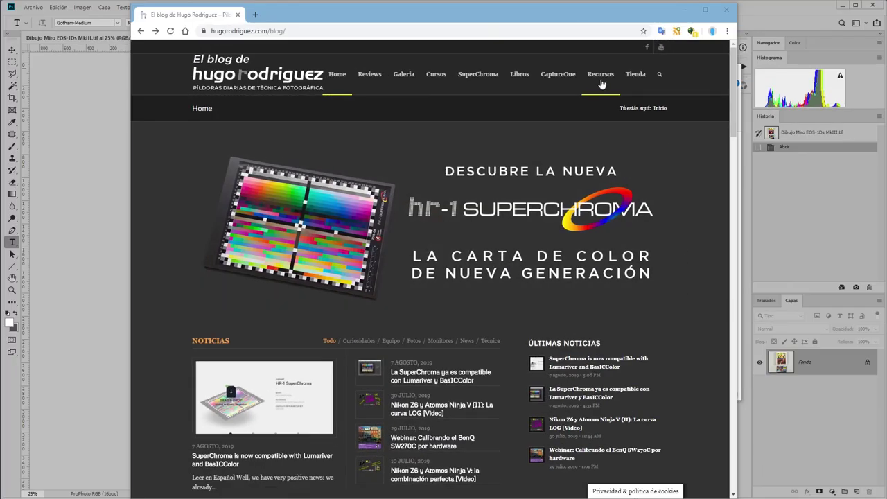
Step: Download the Average Prophoto ColorChecker image from the blog's Recursos page into the CC folder and minimize the browser
{"action": "left_click", "coordinate": [599, 79]}
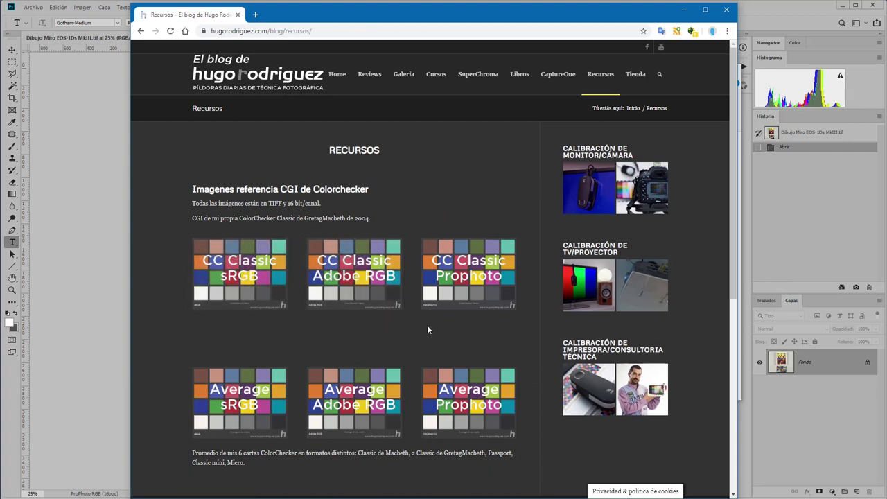
{"action": "left_click", "coordinate": [470, 403]}
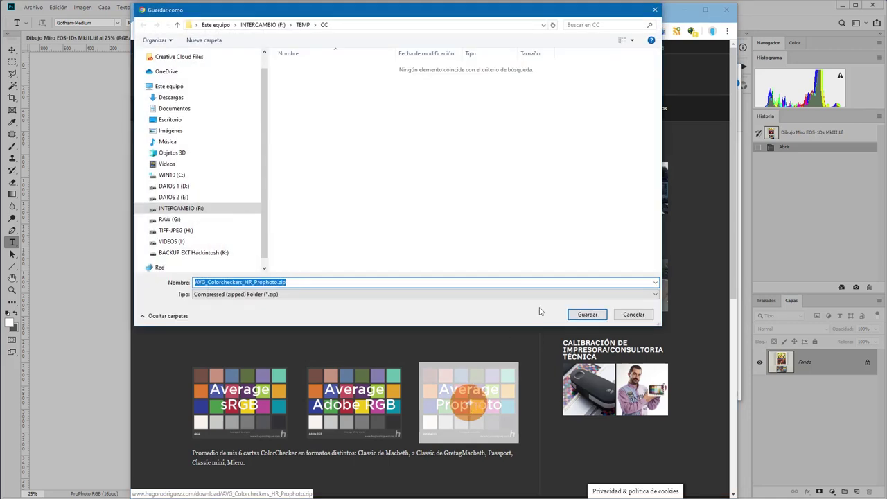
{"action": "left_click", "coordinate": [586, 314]}
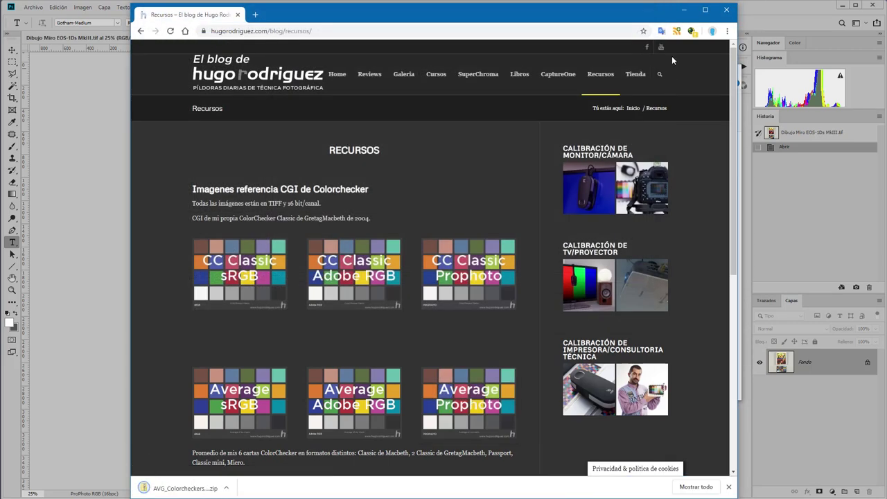
{"action": "left_click", "coordinate": [683, 10]}
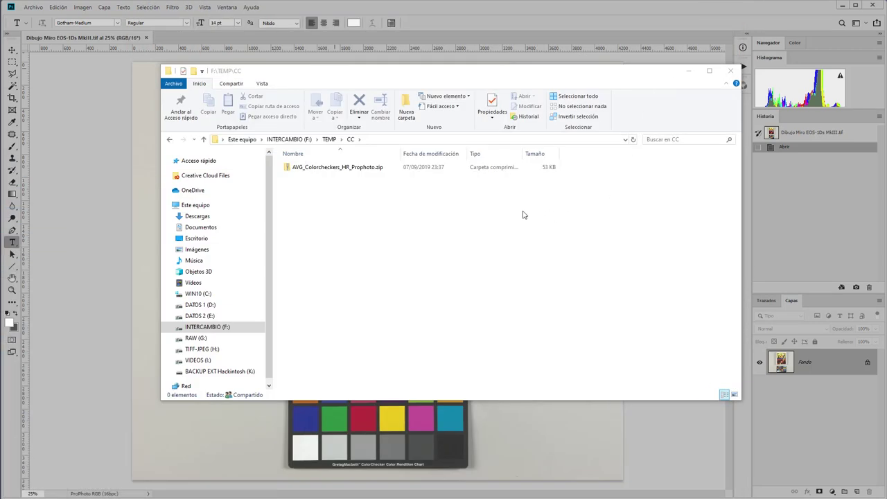
Step: Extract AVG_Colorcheckers_HR_Prophoto.zip into the same folder with 7-Zip and open the extracted TIF in Photoshop
{"action": "left_click", "coordinate": [332, 169]}
{"action": "right_click", "coordinate": [333, 169]}
{"action": "mouse_move", "coordinate": [449, 231]}
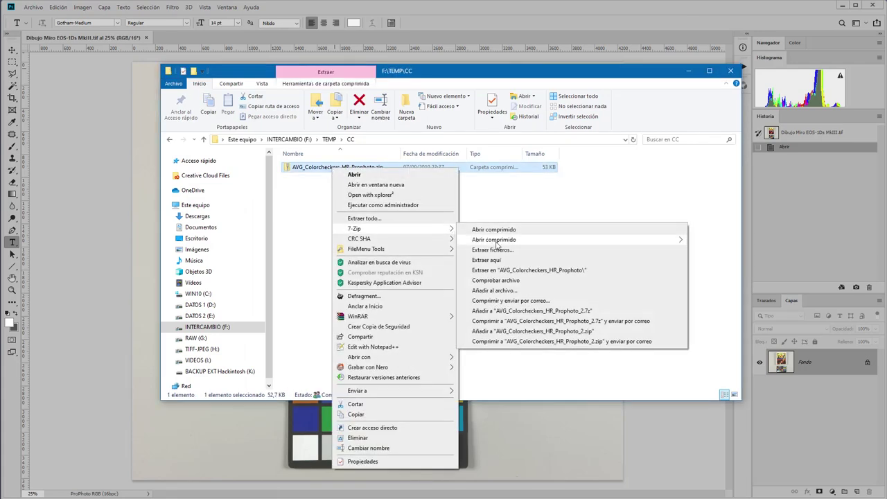
{"action": "left_click", "coordinate": [504, 262]}
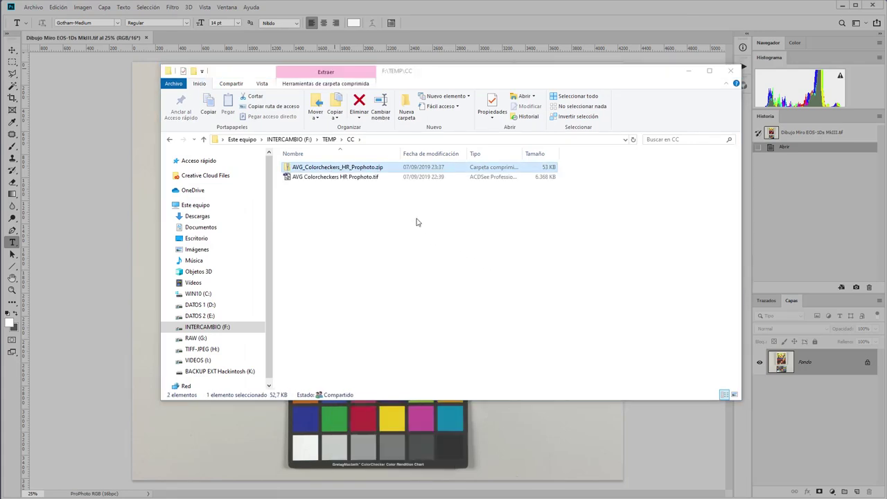
{"action": "left_click_drag", "start_coordinate": [349, 175], "coordinate": [410, 37]}
Step: Arrange the ColorChecker reference image and the Dibujo Miro photo side by side as two vertical tiles
{"action": "left_click", "coordinate": [226, 7]}
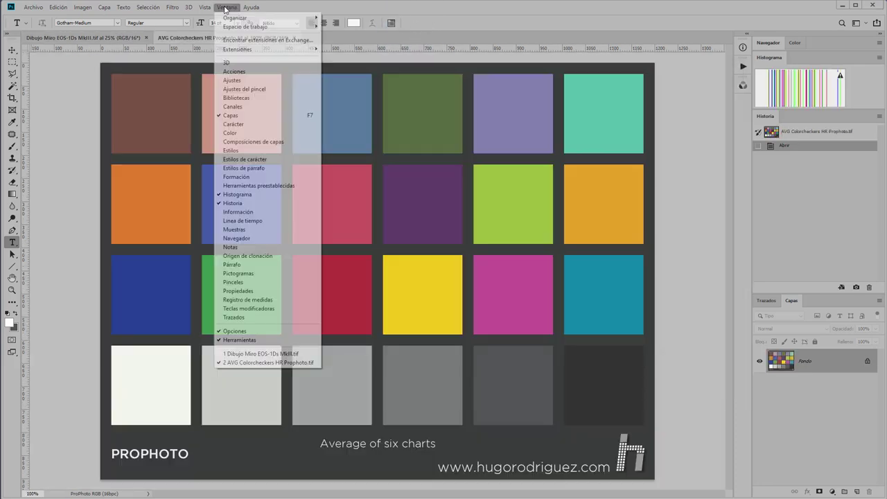
{"action": "mouse_move", "coordinate": [277, 17]}
{"action": "left_click", "coordinate": [351, 43]}
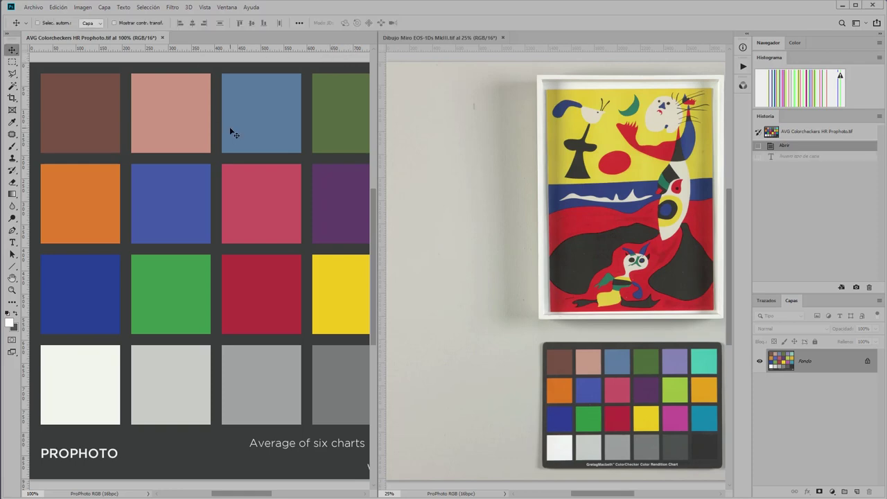
Step: Reduce the image size of the ColorChecker reference document and of the Dibujo Miro photo
{"action": "key", "text": "h"}
{"action": "key", "text": "ctrl+minus"}
{"action": "key", "text": "ctrl+minus"}
{"action": "key", "text": "ctrl+minus"}
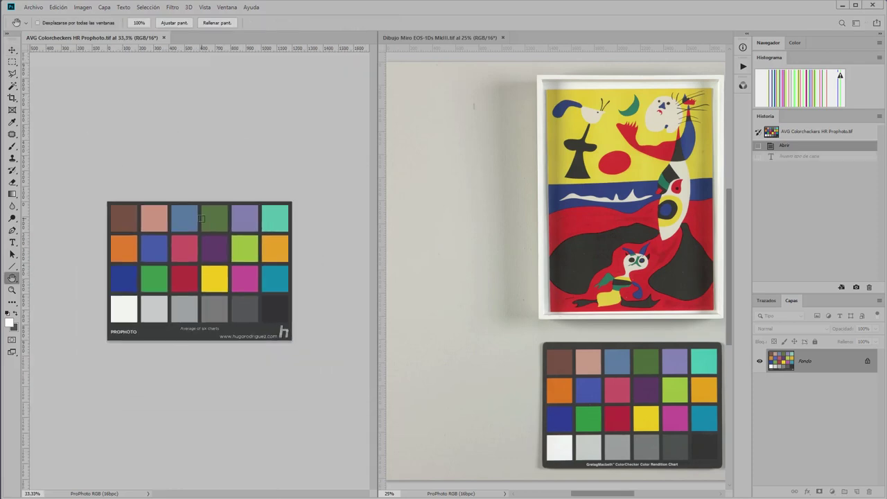
{"action": "key", "text": "v"}
{"action": "key", "text": "ctrl+alt+i"}
{"action": "key", "text": "Return"}
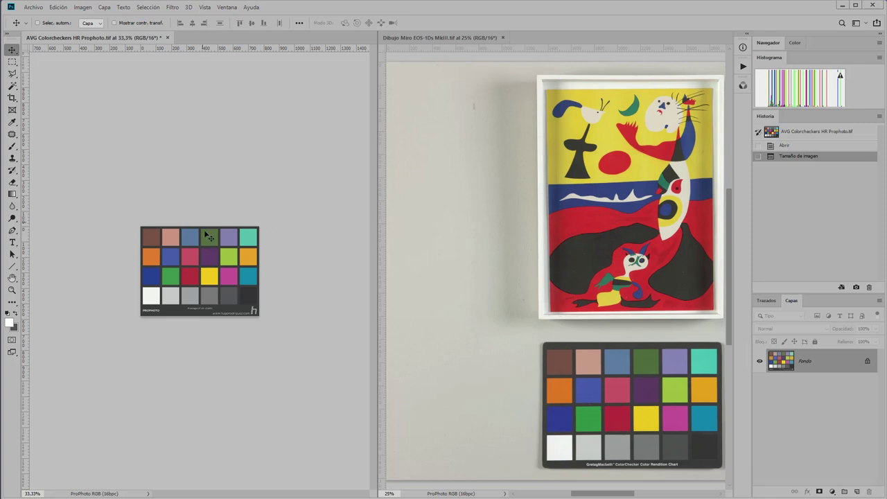
{"action": "left_click", "coordinate": [466, 363]}
{"action": "key", "text": "ctrl+alt+i"}
{"action": "key", "text": "Return"}
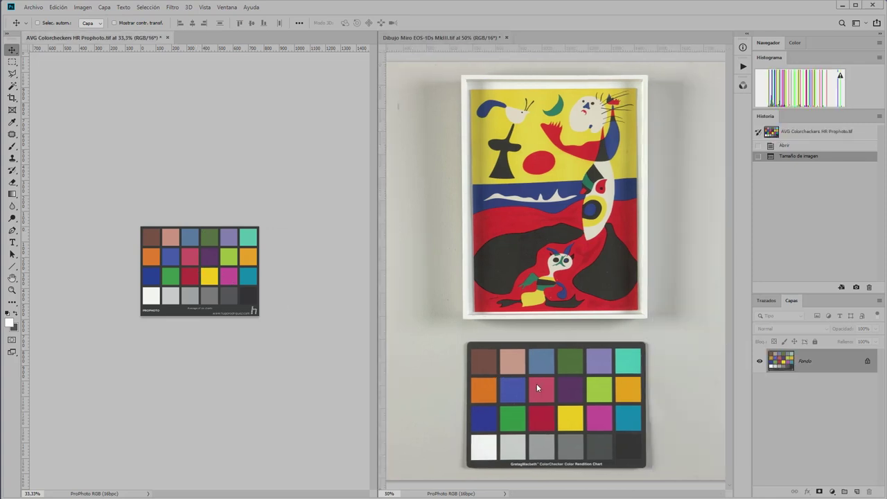
Step: Copy the reference chart into the Dibujo Miro photo as a layer over the photographed ColorChecker
{"action": "left_click_drag", "start_coordinate": [207, 268], "coordinate": [558, 401]}
{"action": "scroll", "coordinate": [468, 240], "scroll_direction": "up", "scroll_amount": 2}
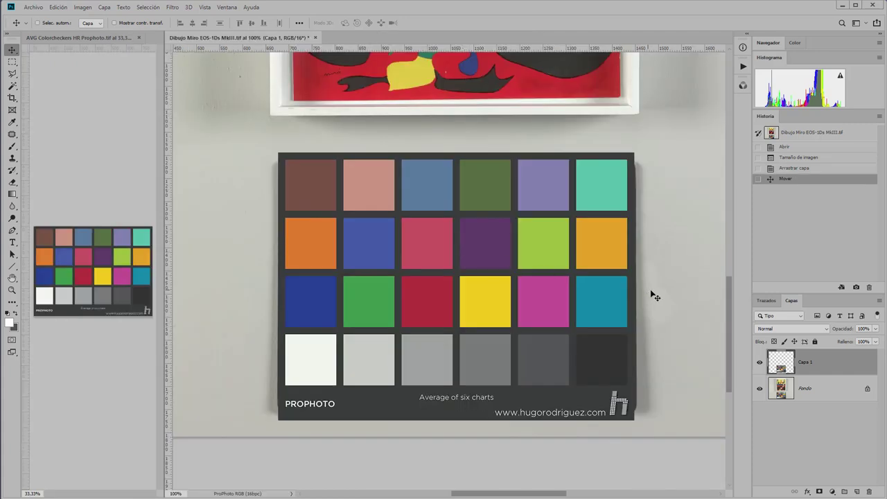
Step: Align Capa 1 with the photographed ColorChecker using 77% opacity and Free Transform, finishing in Normal blend mode
{"action": "key", "text": "7"}
{"action": "key", "text": "7"}
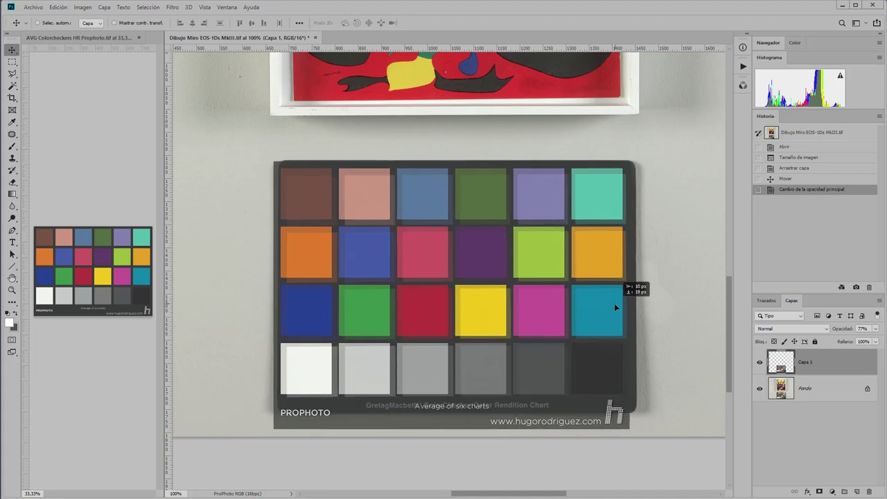
{"action": "left_click_drag", "start_coordinate": [614, 303], "coordinate": [618, 308]}
{"action": "key", "text": "Return"}
{"action": "key", "text": "shift+alt+n"}
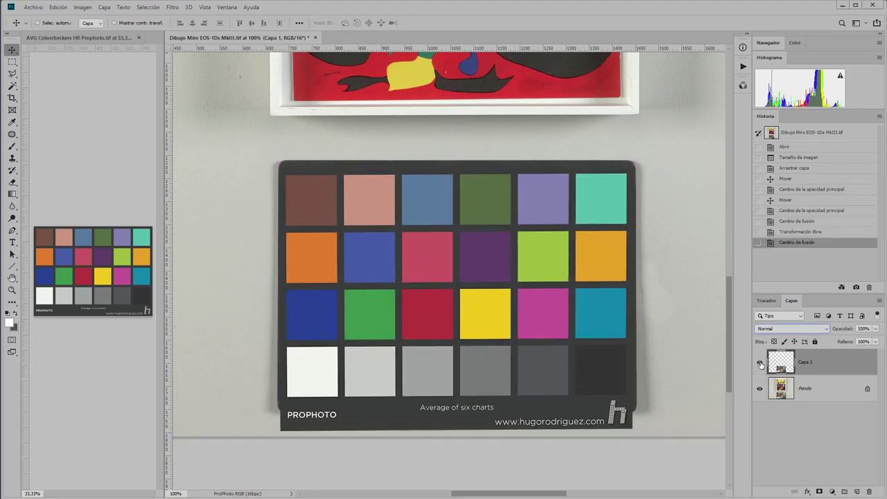
Step: Toggle the visibility of Capa 1 repeatedly to compare the reference patches with the photographed ones
{"action": "left_click", "coordinate": [760, 365]}
{"action": "left_click", "coordinate": [760, 365]}
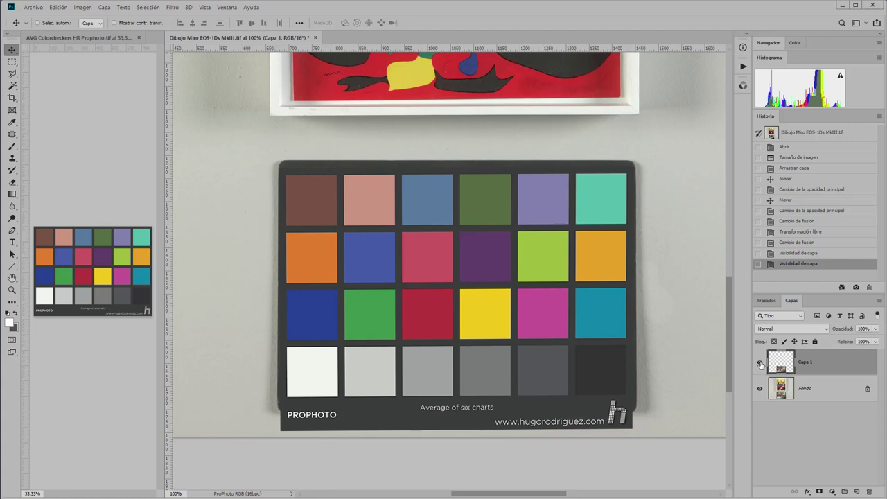
{"action": "left_click", "coordinate": [761, 364]}
{"action": "left_click", "coordinate": [760, 364]}
{"action": "left_click", "coordinate": [760, 364]}
{"action": "left_click", "coordinate": [760, 364]}
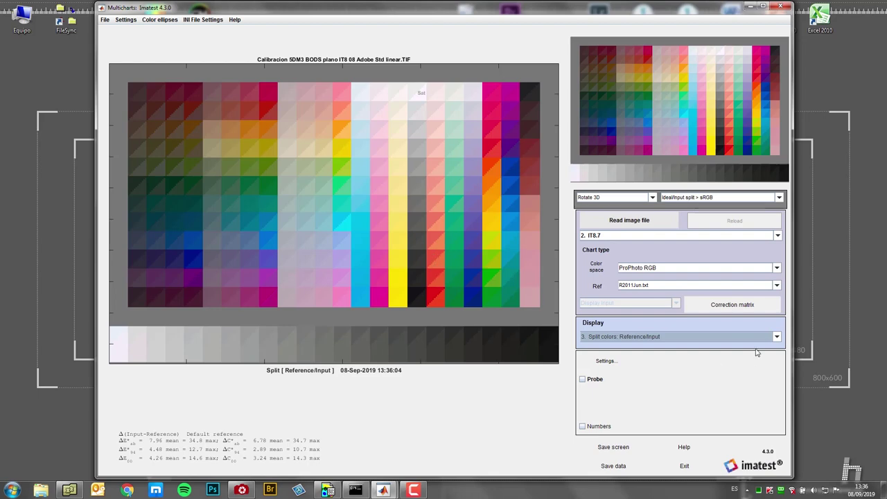
Step: View the IT8.7 results of the Adobe Std linear image in Imatest as 2D a*b* and as 3D Color difference (with split)
{"action": "left_click", "coordinate": [779, 336]}
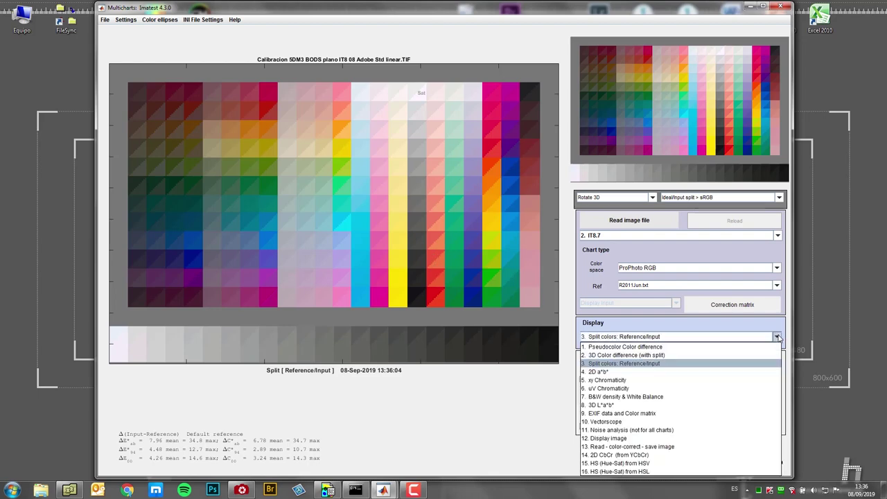
{"action": "left_click", "coordinate": [719, 372]}
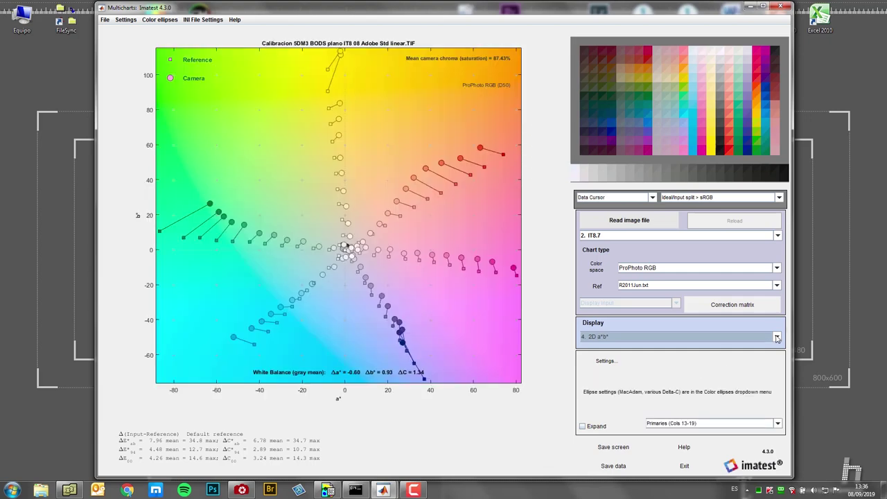
{"action": "left_click", "coordinate": [777, 336]}
{"action": "left_click", "coordinate": [717, 358]}
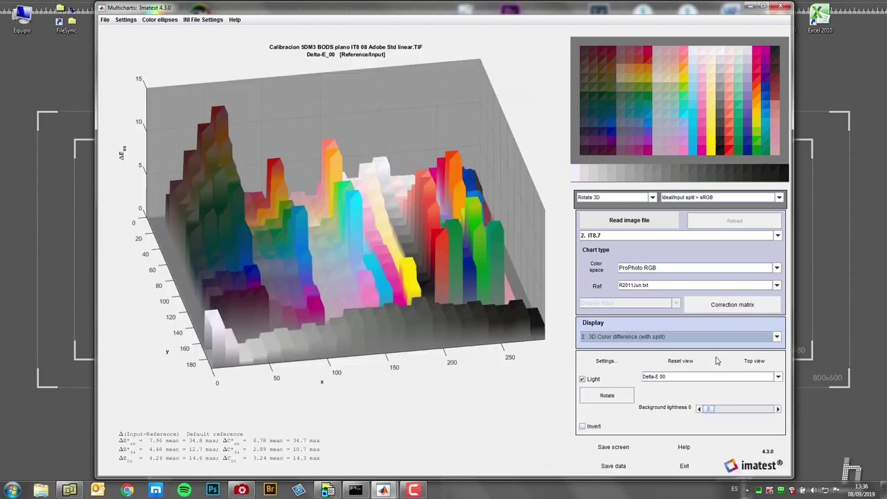
{"action": "left_click_drag", "start_coordinate": [424, 332], "coordinate": [464, 369]}
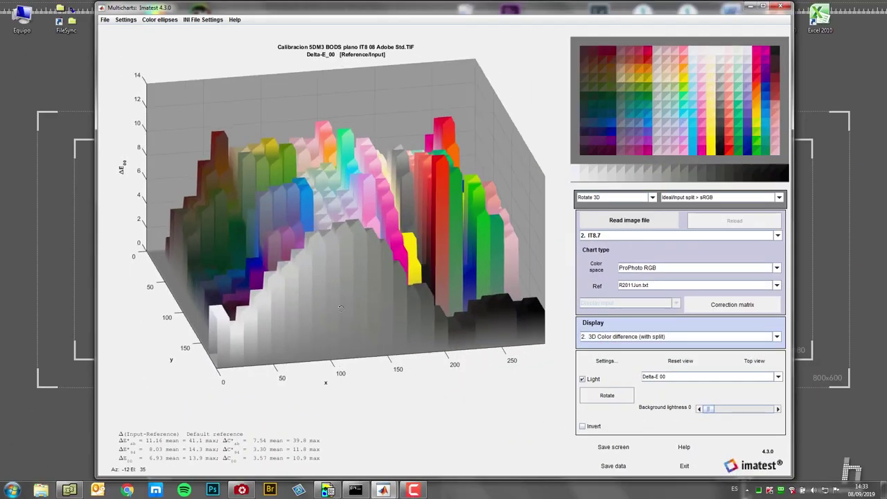
Step: Rotate the 3D Delta-E 00 plot of the Adobe Std image to examine its color errors from several angles
{"action": "left_click_drag", "start_coordinate": [350, 309], "coordinate": [306, 310]}
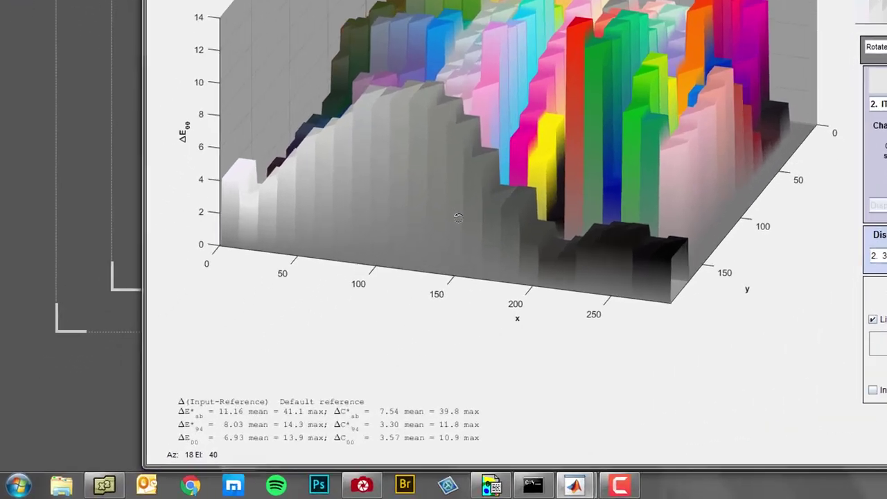
{"action": "left_click_drag", "start_coordinate": [458, 218], "coordinate": [515, 214]}
{"action": "left_click_drag", "start_coordinate": [687, 118], "coordinate": [689, 101]}
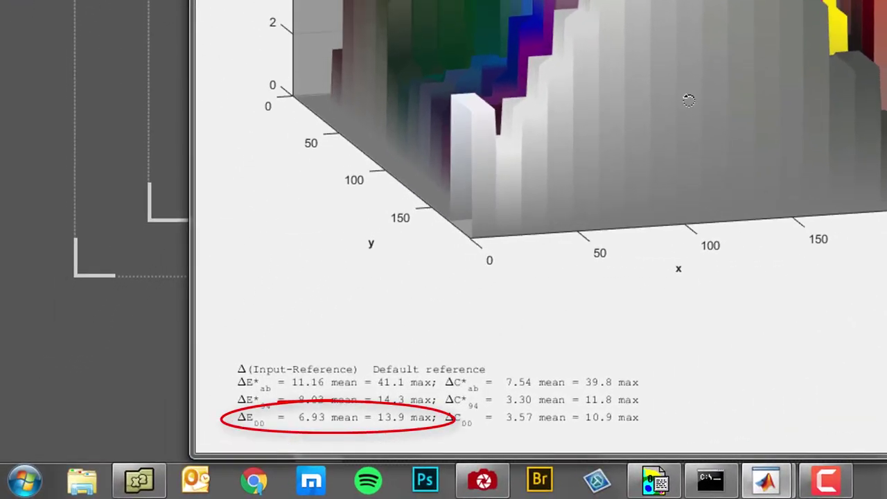